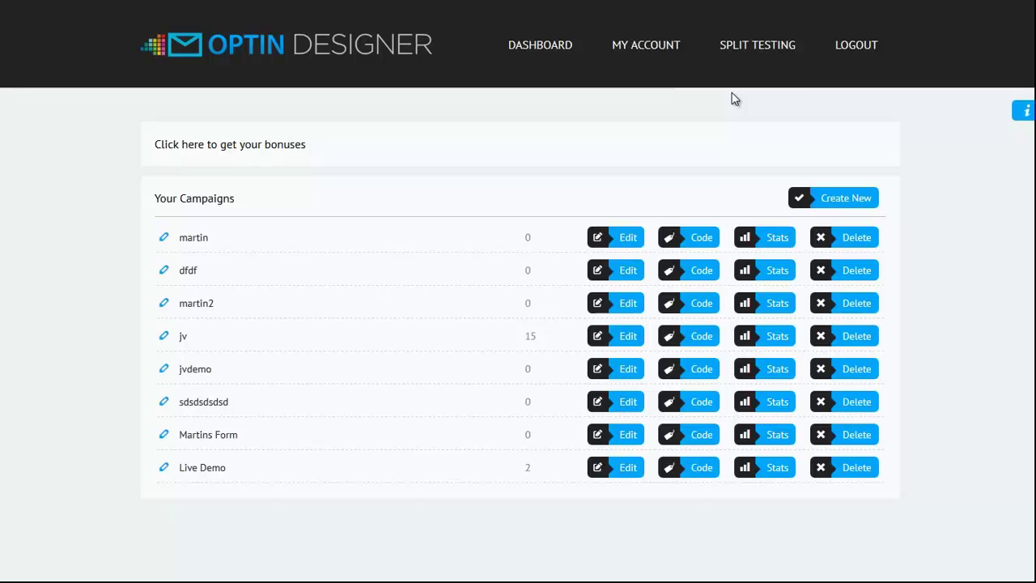
- Create a new optin campaign, entering its name in the Optin Name field
{"action": "left_click", "coordinate": [853, 201]}
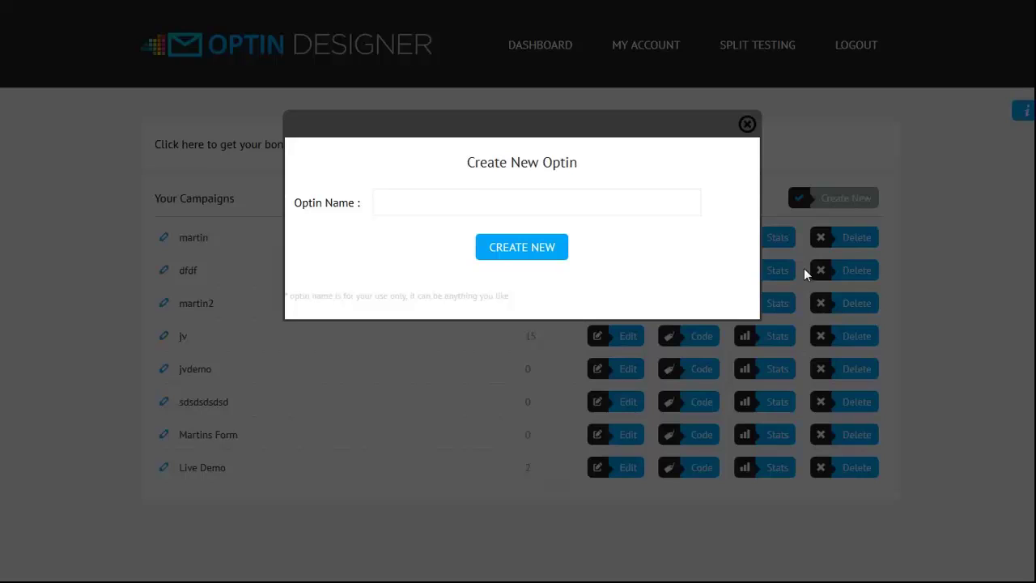
{"action": "left_click", "coordinate": [472, 195]}
{"action": "type", "text": "Ma"}
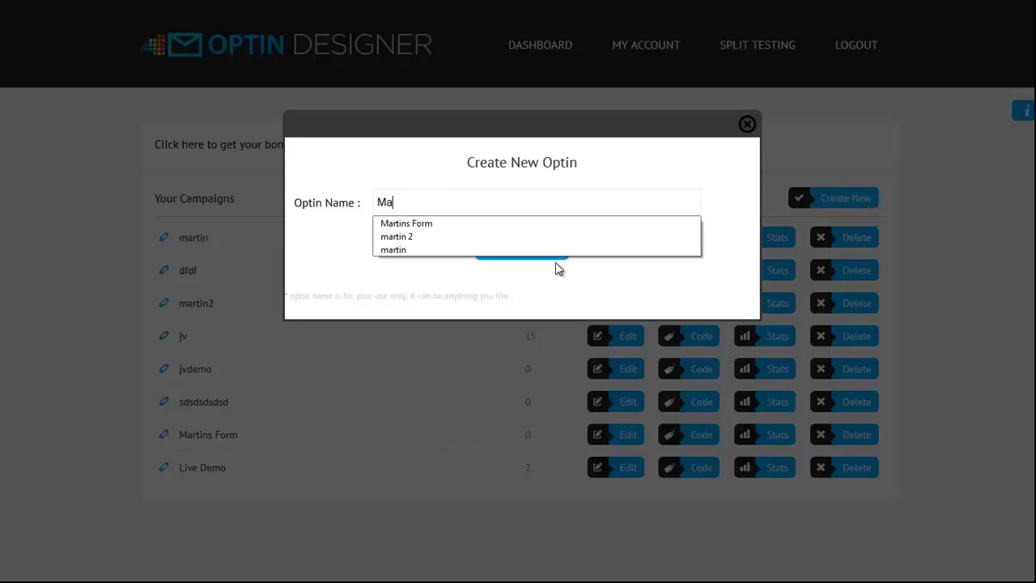
{"action": "type", "text": "rtins Live Demo"}
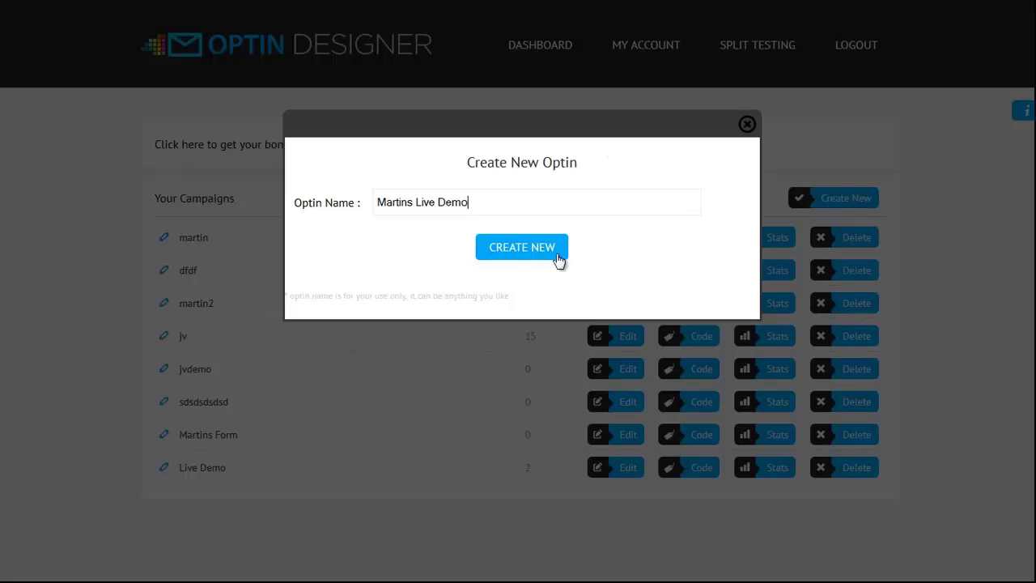
{"action": "left_click", "coordinate": [528, 252]}
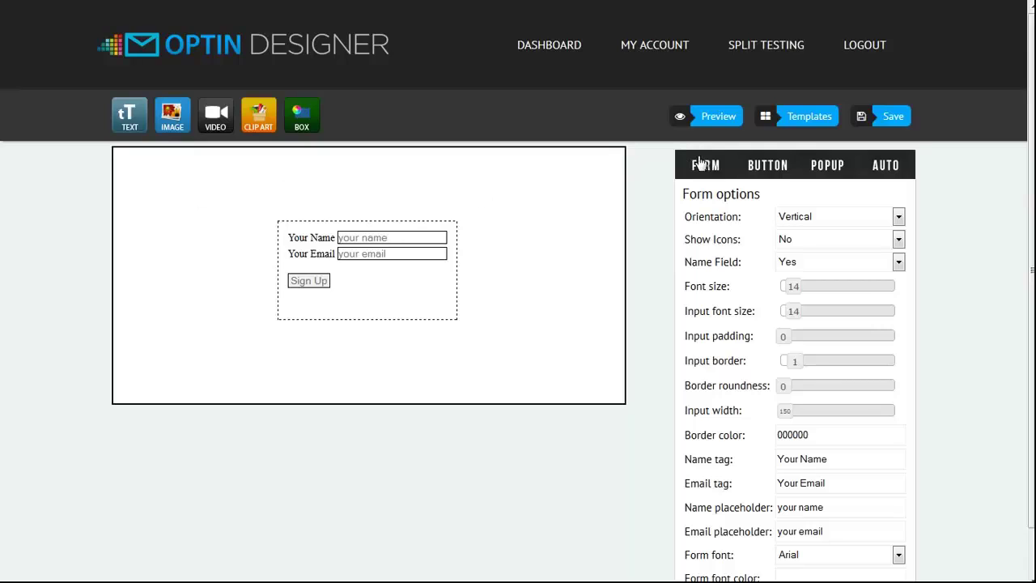
- Set the form orientation to Horizontal, and toggle Show Icons to Yes then back to No
{"action": "left_click", "coordinate": [878, 226]}
{"action": "left_click", "coordinate": [839, 246]}
{"action": "left_click", "coordinate": [811, 239]}
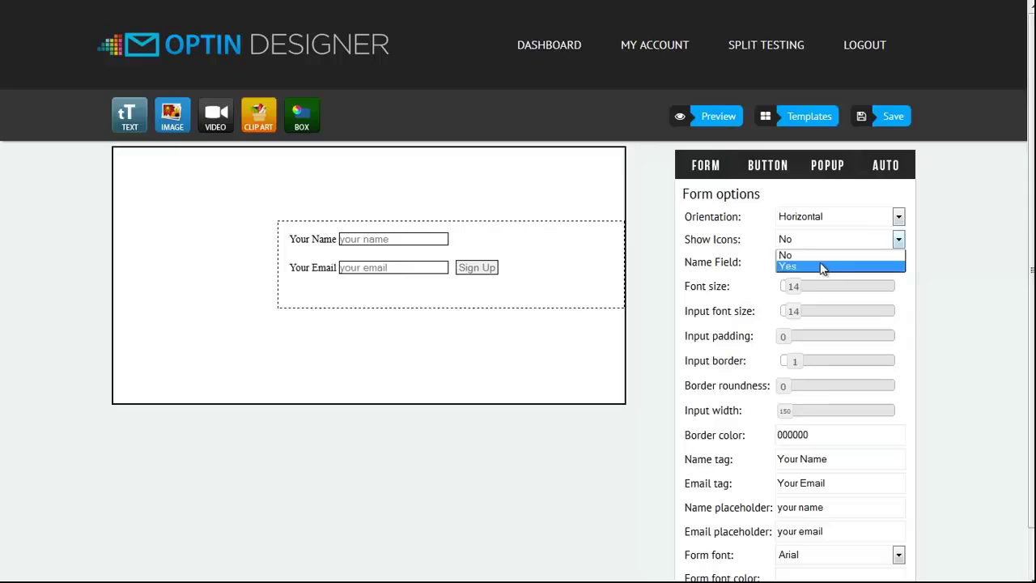
{"action": "left_click", "coordinate": [818, 264]}
{"action": "left_click", "coordinate": [813, 239]}
{"action": "left_click", "coordinate": [814, 252]}
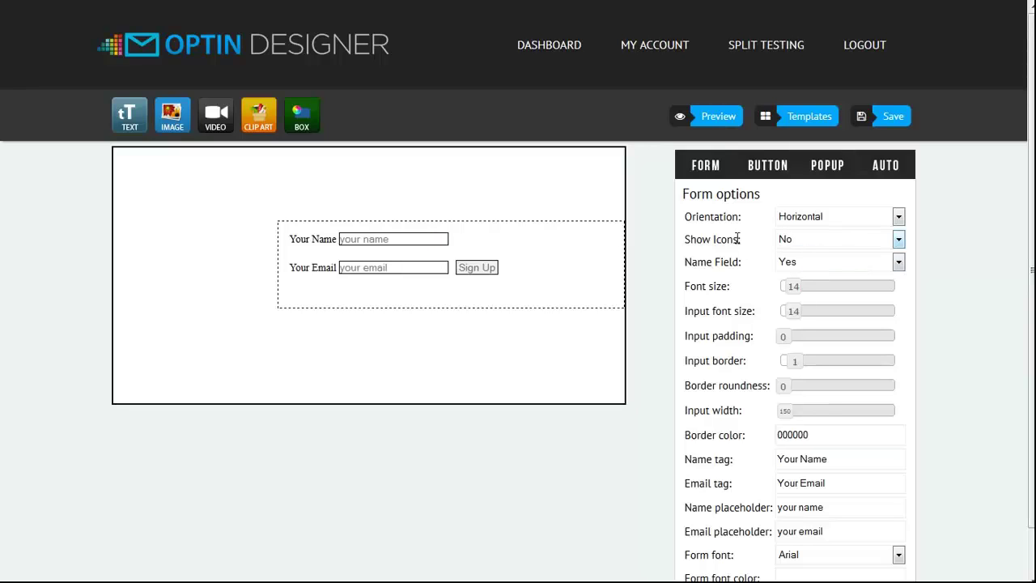
{"action": "scroll", "coordinate": [735, 242], "scroll_direction": "down", "scroll_amount": 1}
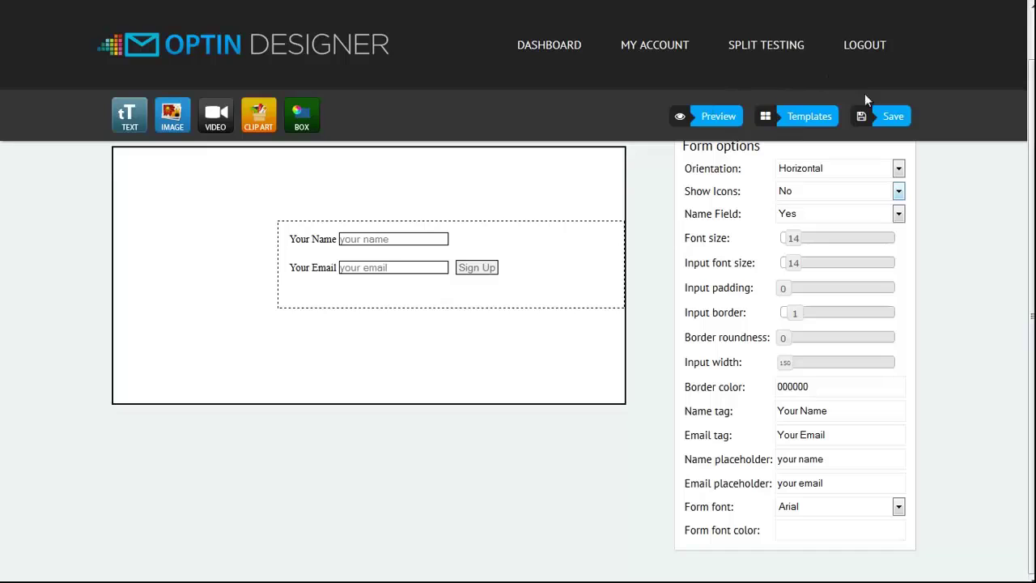
- Overwrite the page with the first gallery template, the 'Ready To DOMINATE?' free guide
{"action": "left_click", "coordinate": [801, 119]}
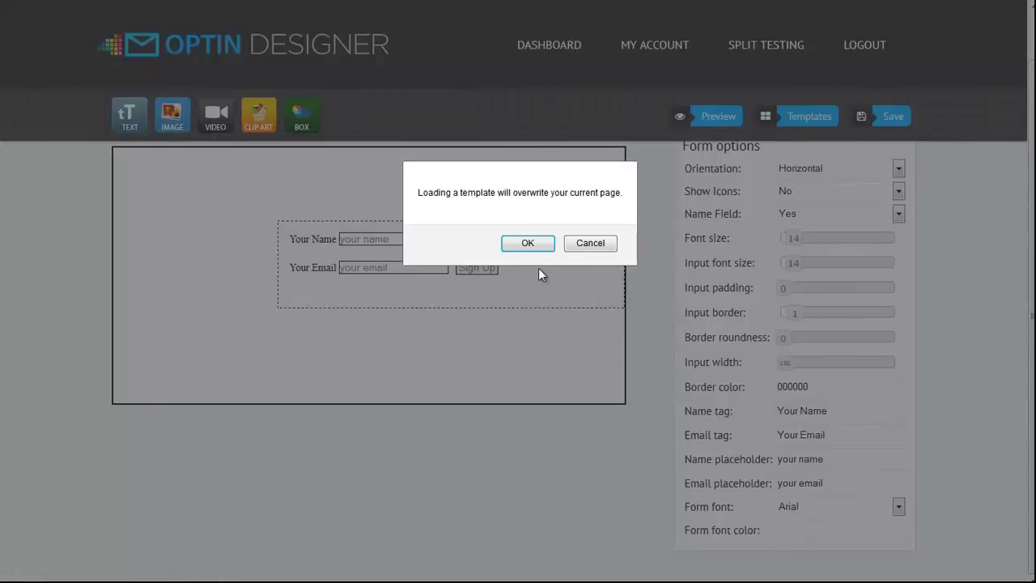
{"action": "left_click", "coordinate": [546, 247]}
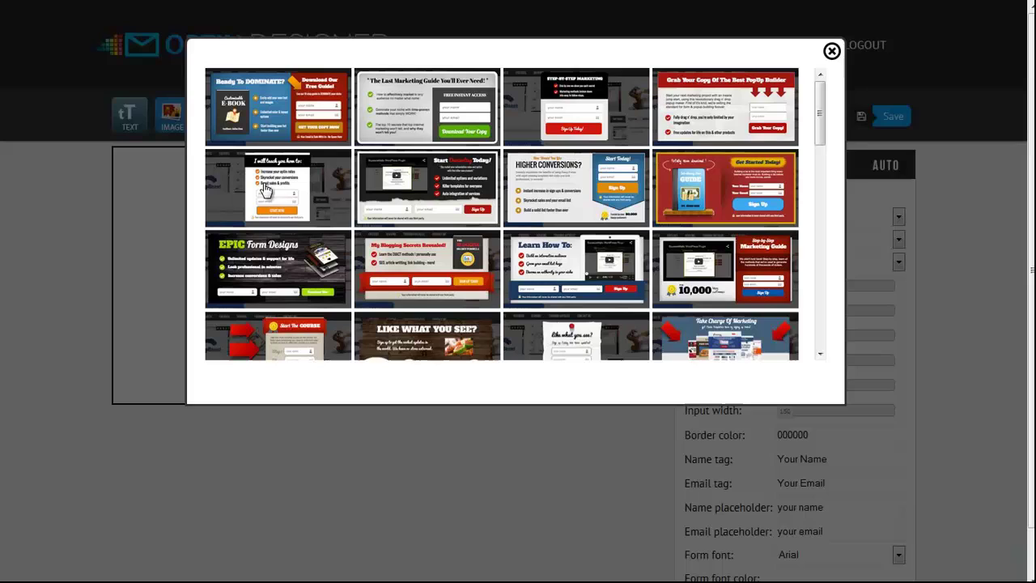
{"action": "left_click_drag", "start_coordinate": [823, 101], "coordinate": [824, 74]}
{"action": "left_click", "coordinate": [296, 113]}
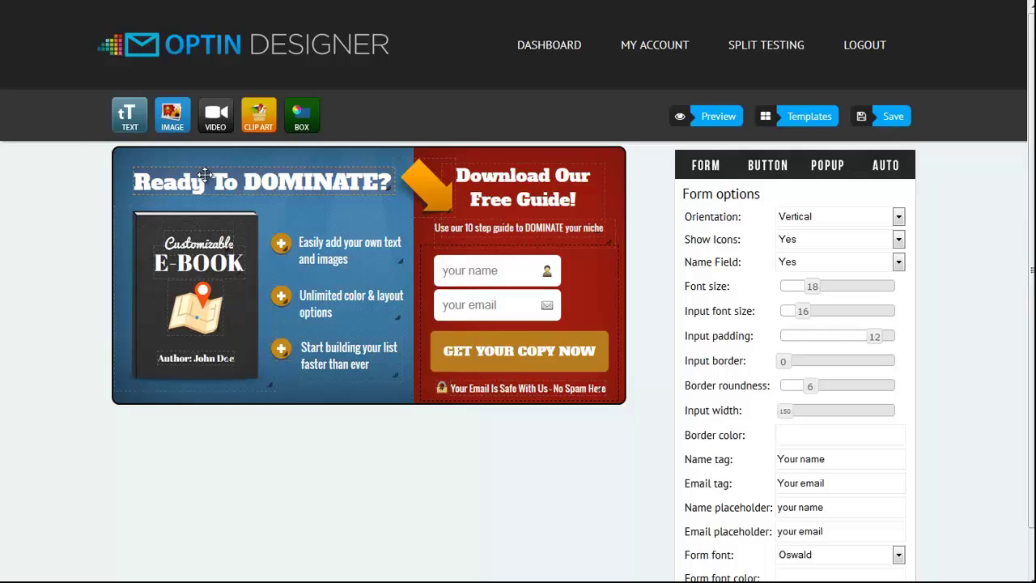
- Change the headline text to 'My Headline' and nudge it to the top-left
{"action": "left_click_drag", "start_coordinate": [250, 180], "coordinate": [195, 188]}
{"action": "mouse_move", "coordinate": [263, 208]}
{"action": "left_mouse_down"}
{"action": "mouse_move", "coordinate": [426, 148]}
{"action": "mouse_move", "coordinate": [566, 166]}
{"action": "mouse_move", "coordinate": [260, 205]}
{"action": "left_mouse_up"}
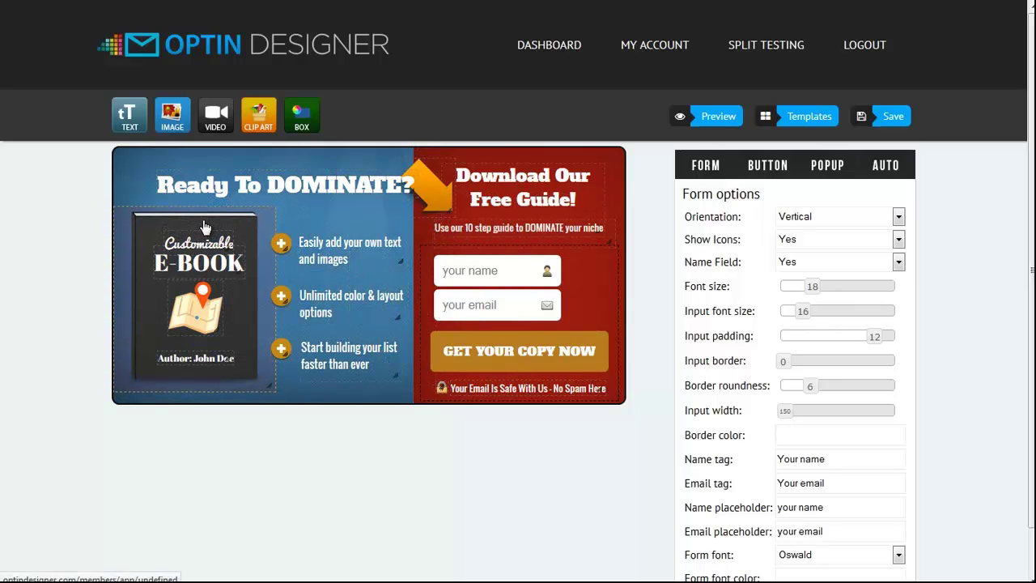
{"action": "double_click", "coordinate": [342, 189]}
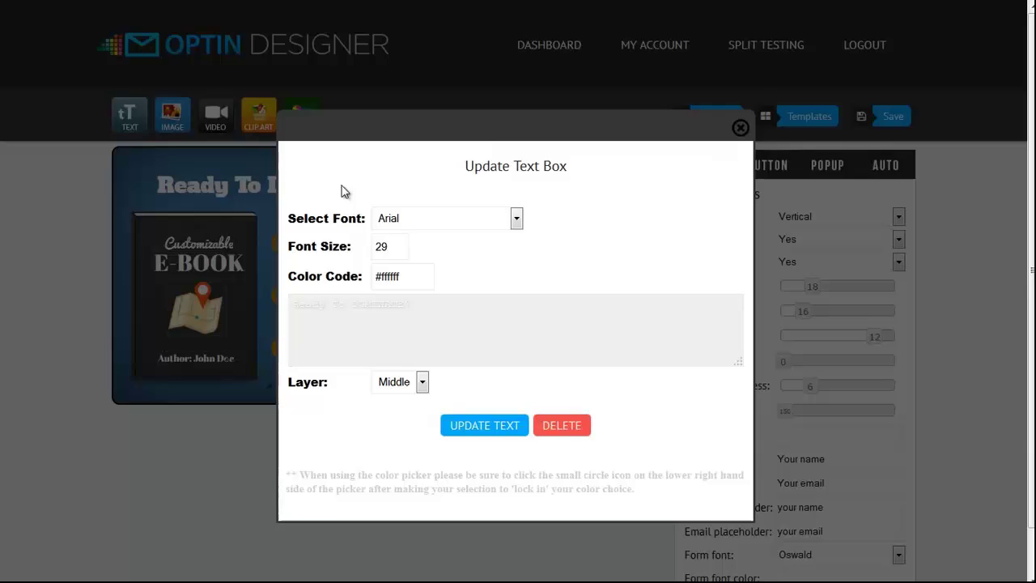
{"action": "left_click_drag", "start_coordinate": [440, 197], "coordinate": [222, 196]}
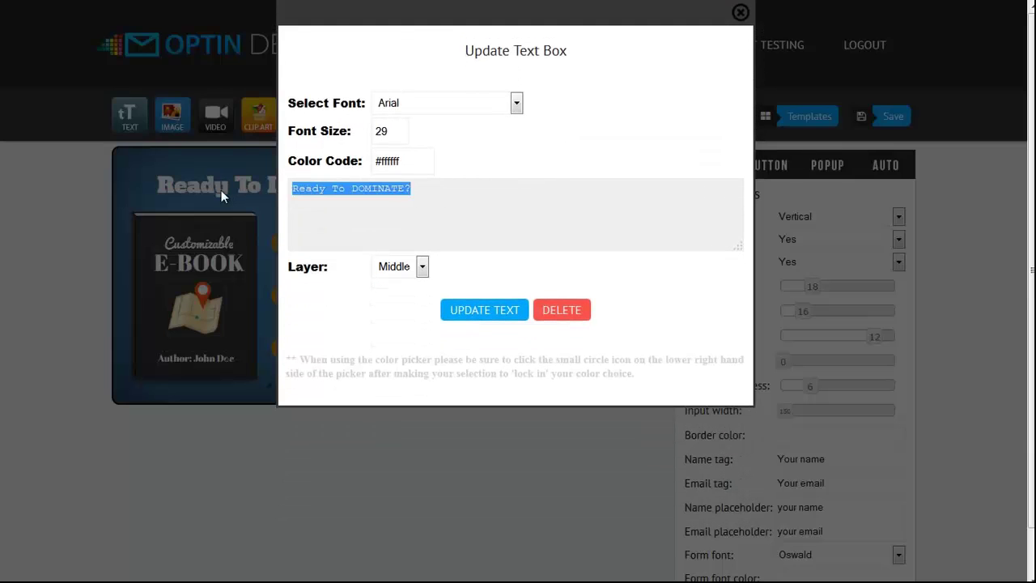
{"action": "key", "text": "BackSpace"}
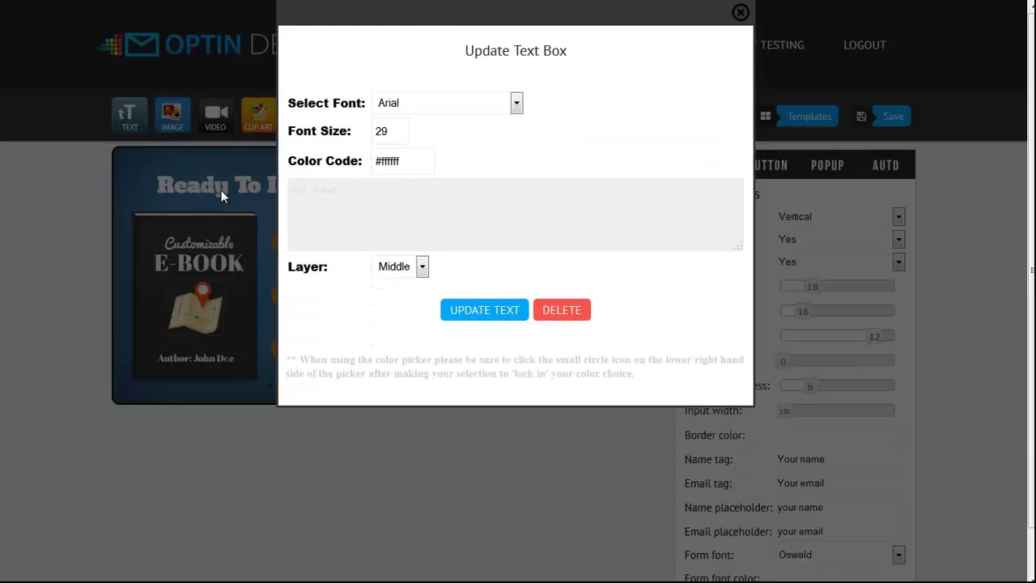
{"action": "left_click", "coordinate": [499, 312]}
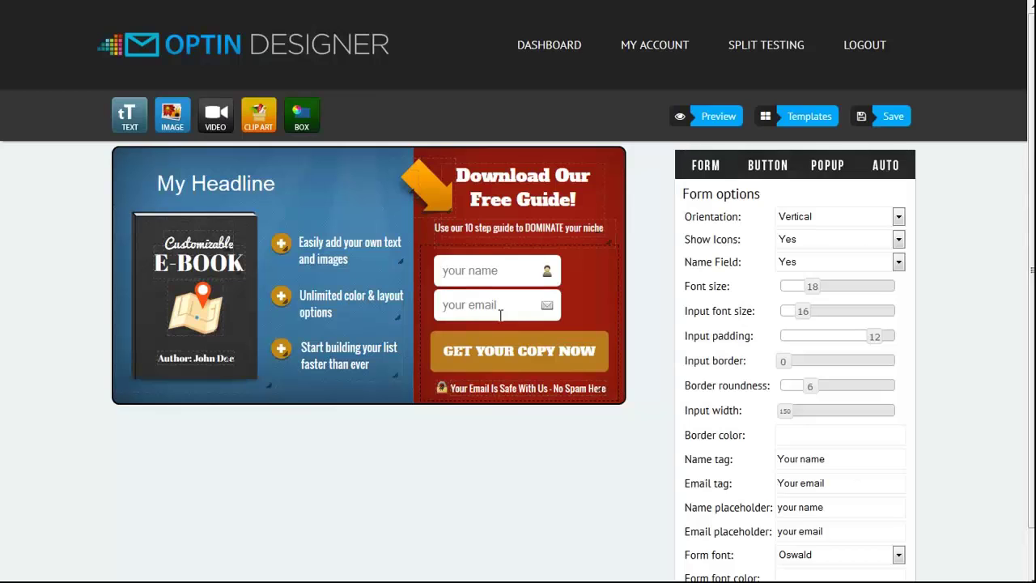
{"action": "left_click_drag", "start_coordinate": [243, 183], "coordinate": [232, 176]}
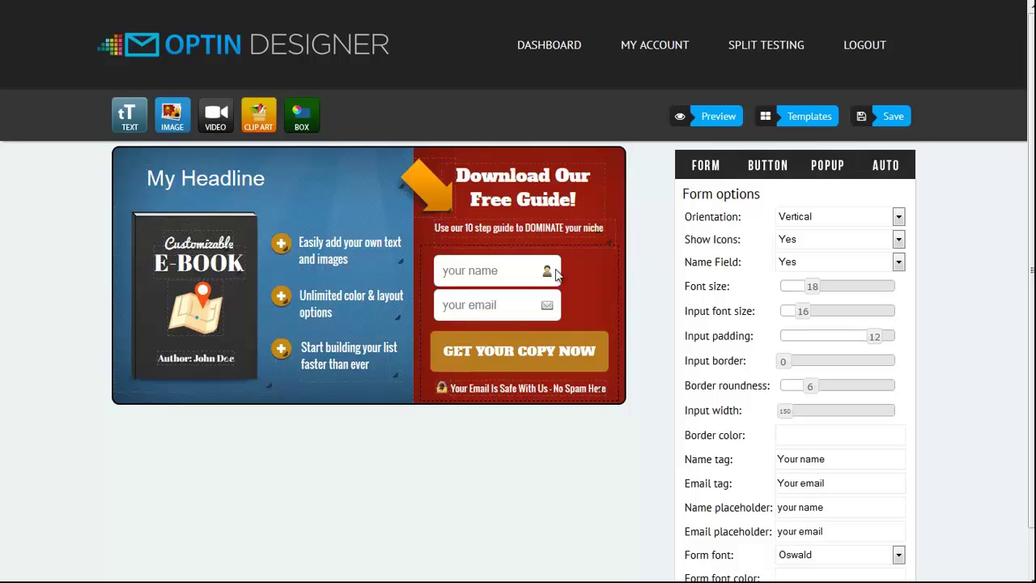
- Check the form's custom code unchanged, then add a red Ribbons clip art at the signup panel's top-right
{"action": "left_click", "coordinate": [602, 277]}
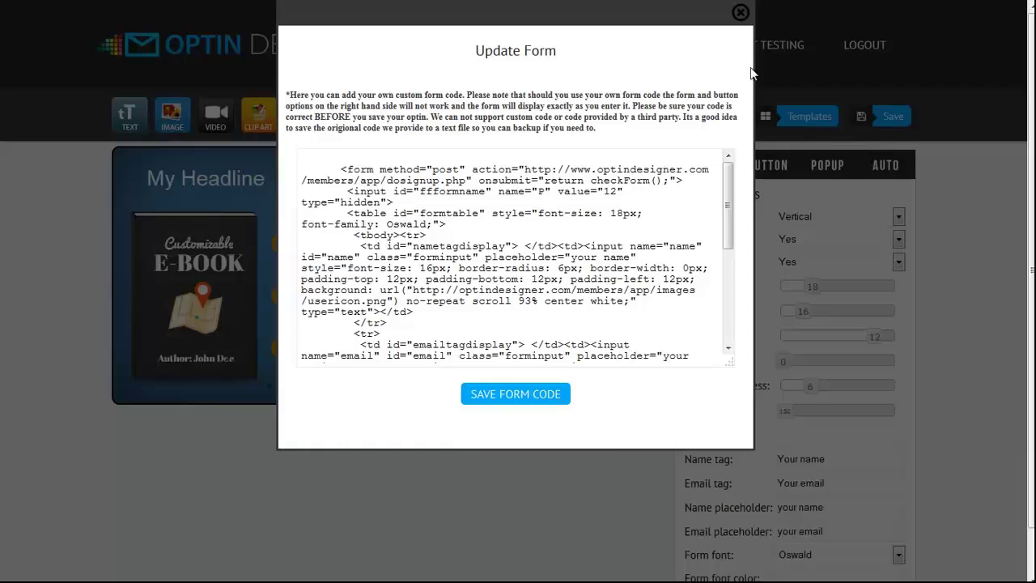
{"action": "left_click", "coordinate": [740, 13]}
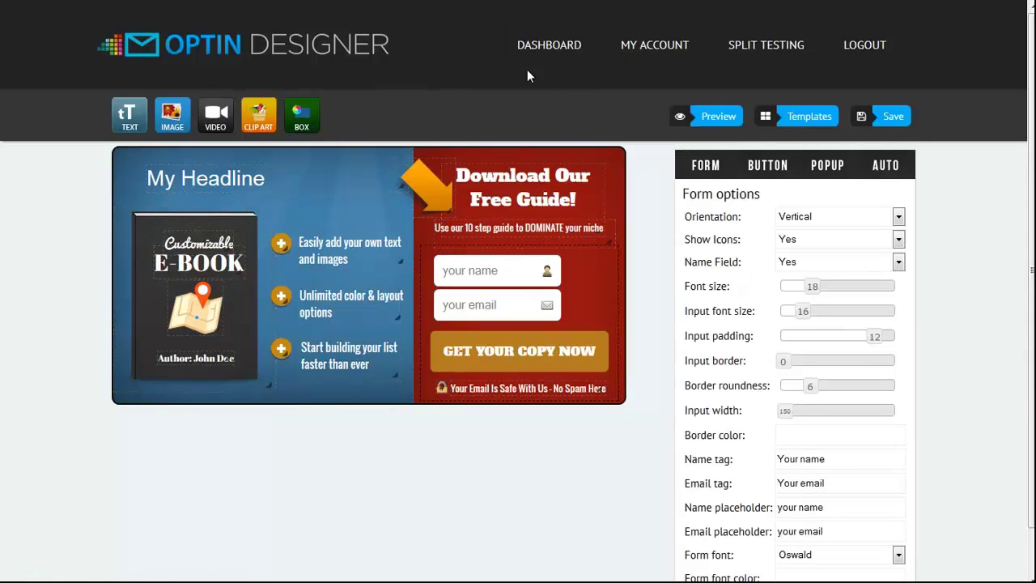
{"action": "left_click", "coordinate": [258, 118]}
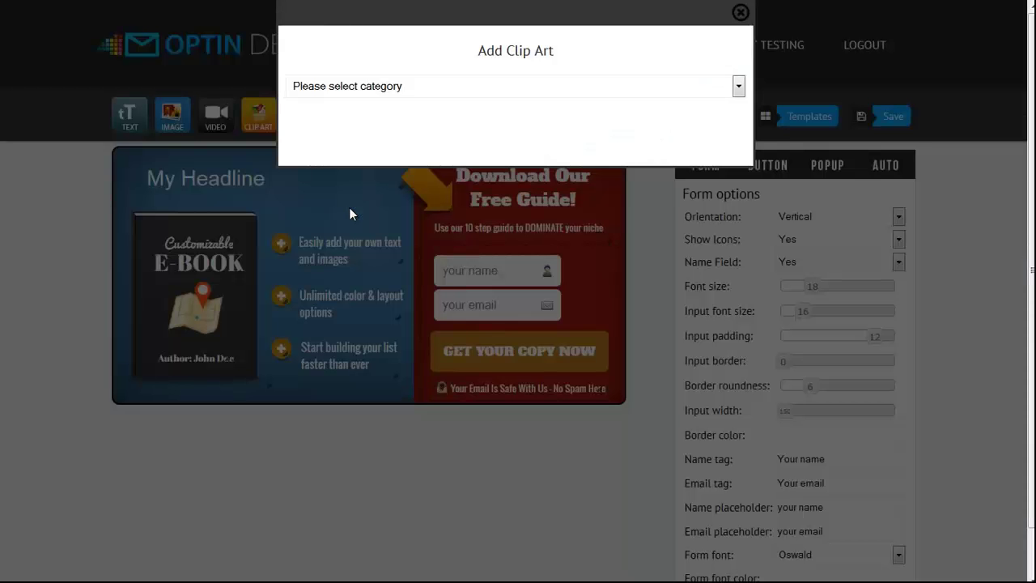
{"action": "left_click", "coordinate": [440, 93]}
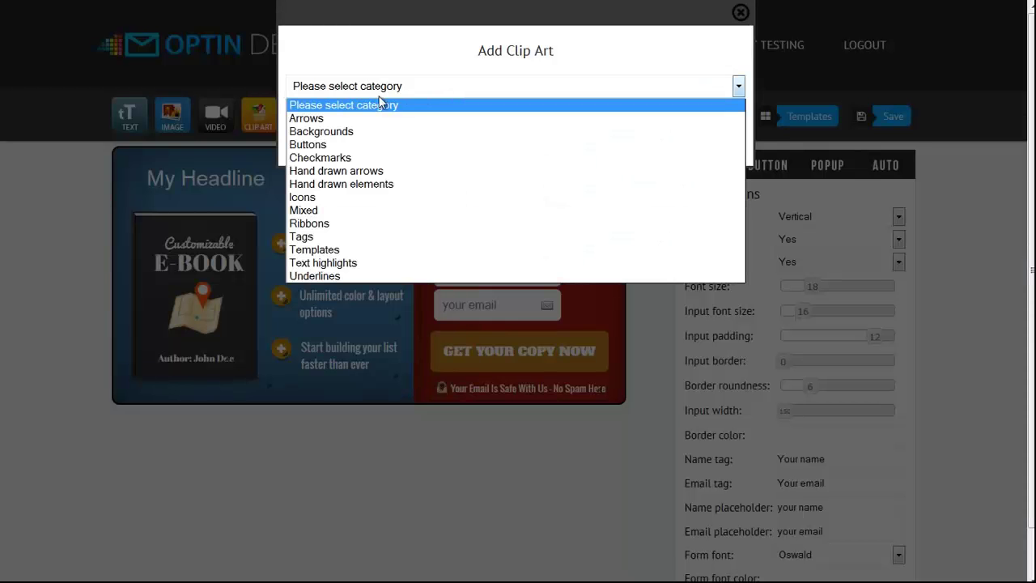
{"action": "left_click", "coordinate": [341, 224]}
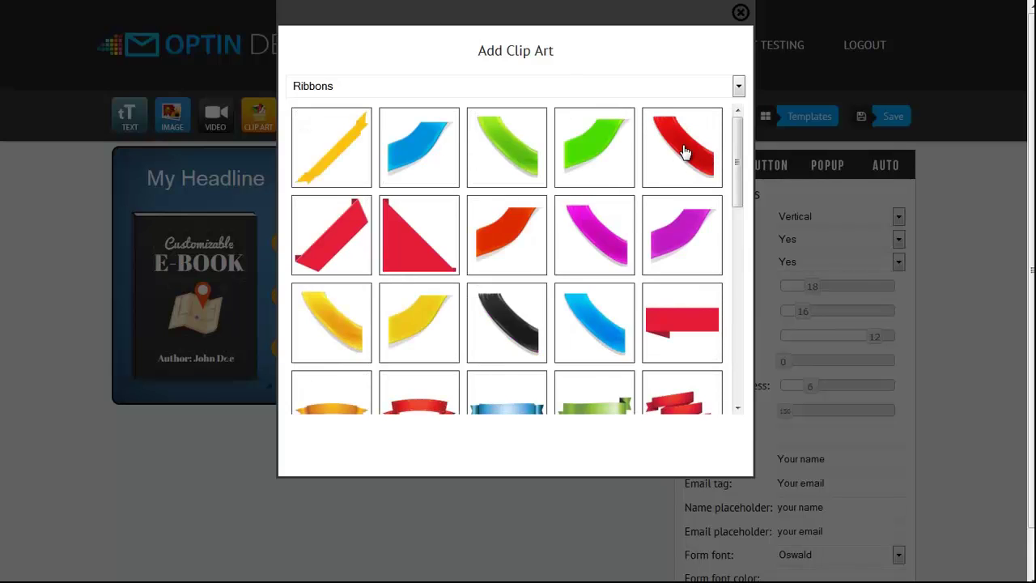
{"action": "left_click", "coordinate": [683, 152]}
{"action": "left_click", "coordinate": [361, 441]}
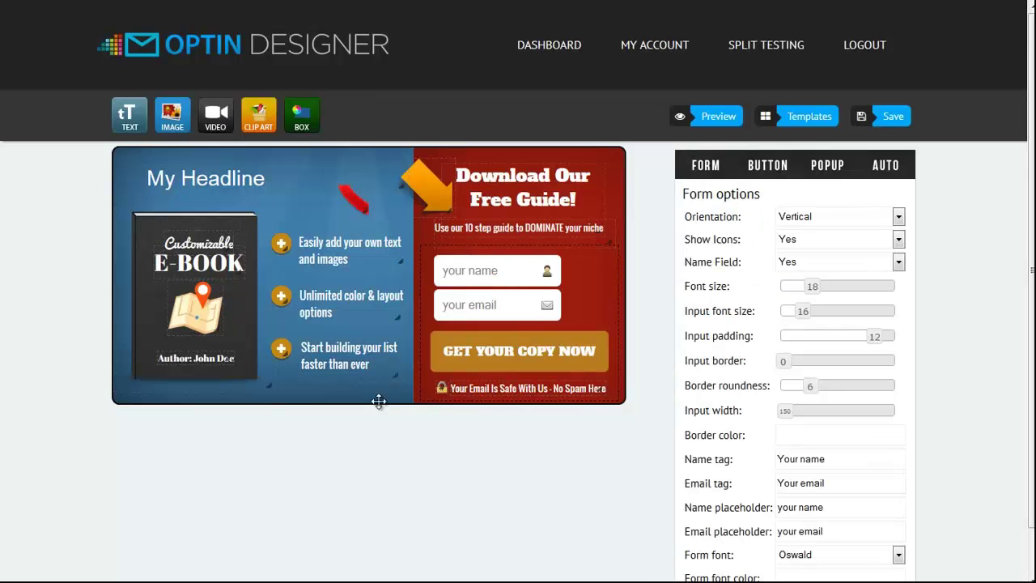
{"action": "left_click_drag", "start_coordinate": [356, 201], "coordinate": [630, 180]}
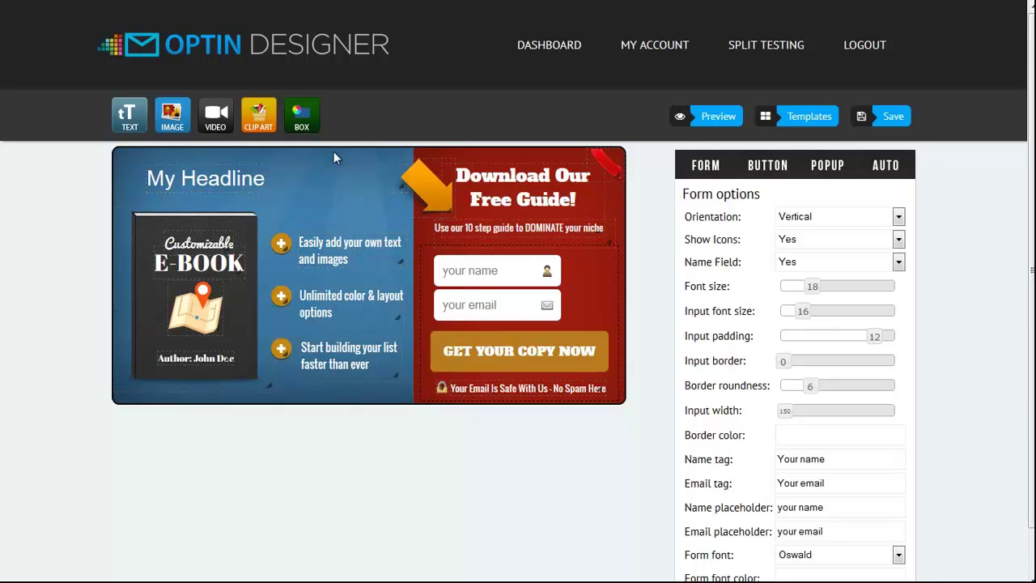
- Overwrite the page with the 'EPIC Form Designs' template from the gallery
{"action": "left_click", "coordinate": [812, 119]}
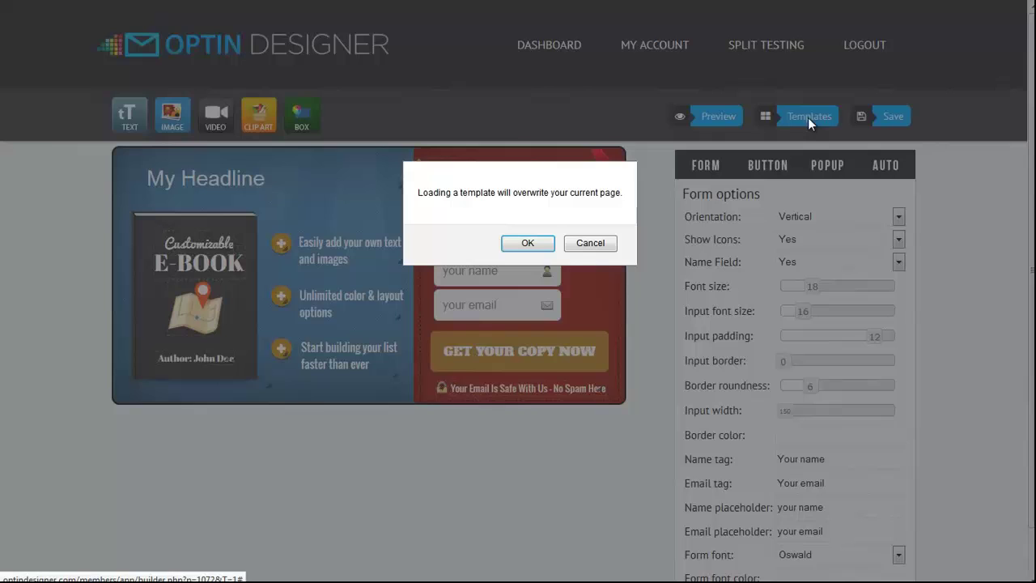
{"action": "left_click", "coordinate": [529, 240]}
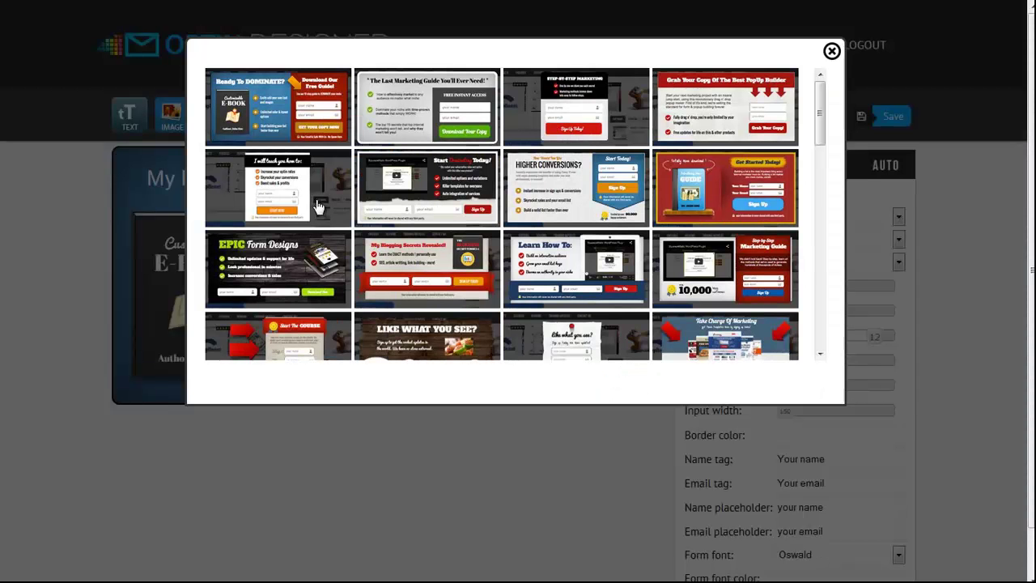
{"action": "left_click", "coordinate": [307, 266]}
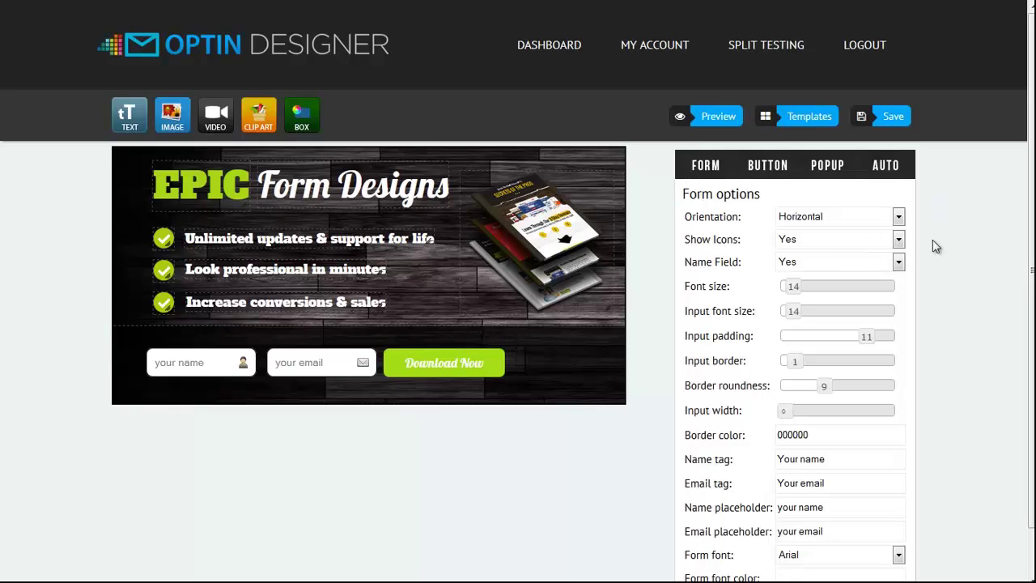
{"action": "scroll", "coordinate": [718, 188], "scroll_direction": "down", "scroll_amount": 1}
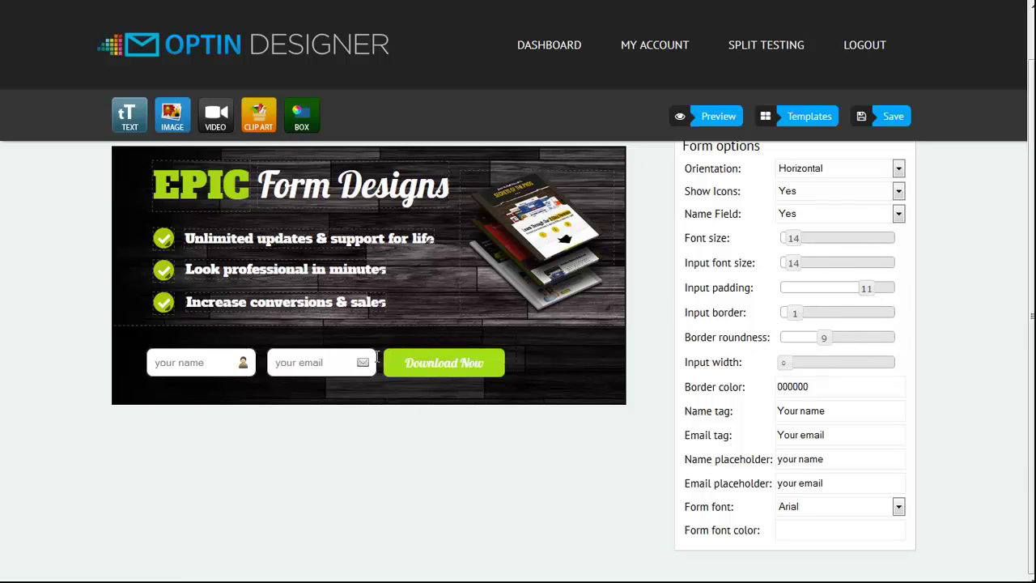
- View the BUTTON and POPUP settings, then the Autoresponder Options, left at None
{"action": "scroll", "coordinate": [809, 356], "scroll_direction": "up", "scroll_amount": 2}
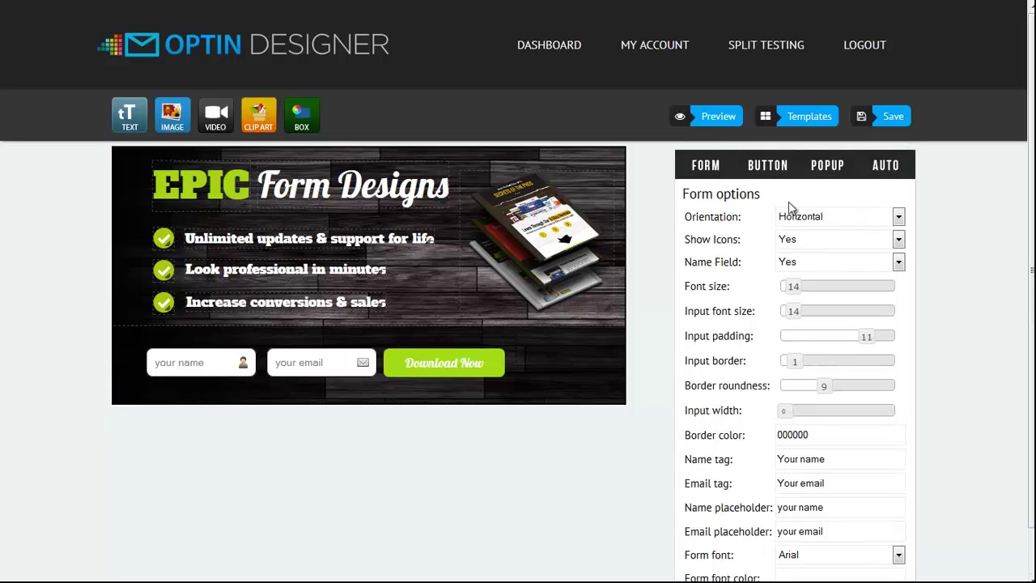
{"action": "left_click", "coordinate": [774, 177]}
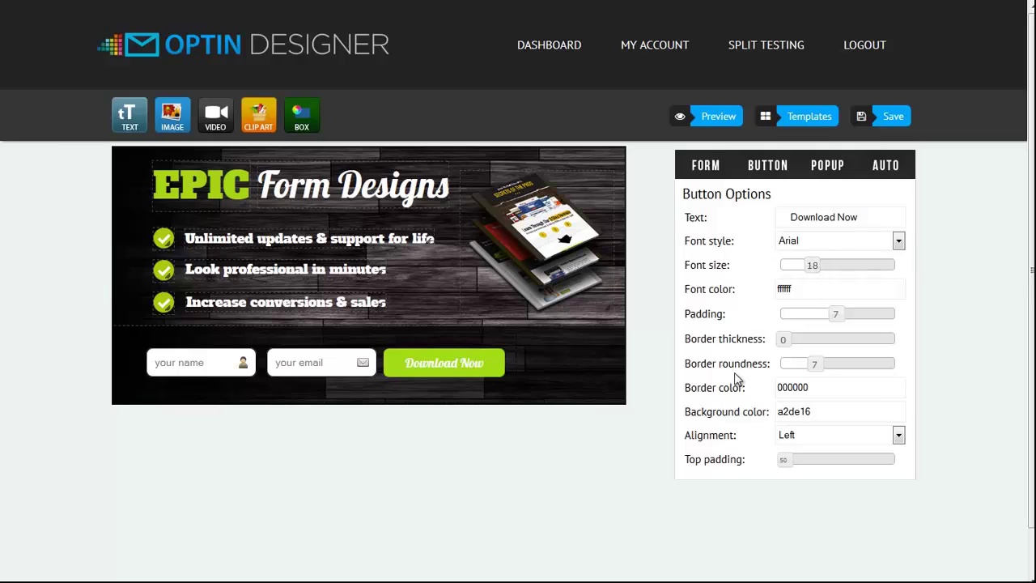
{"action": "left_click", "coordinate": [841, 176]}
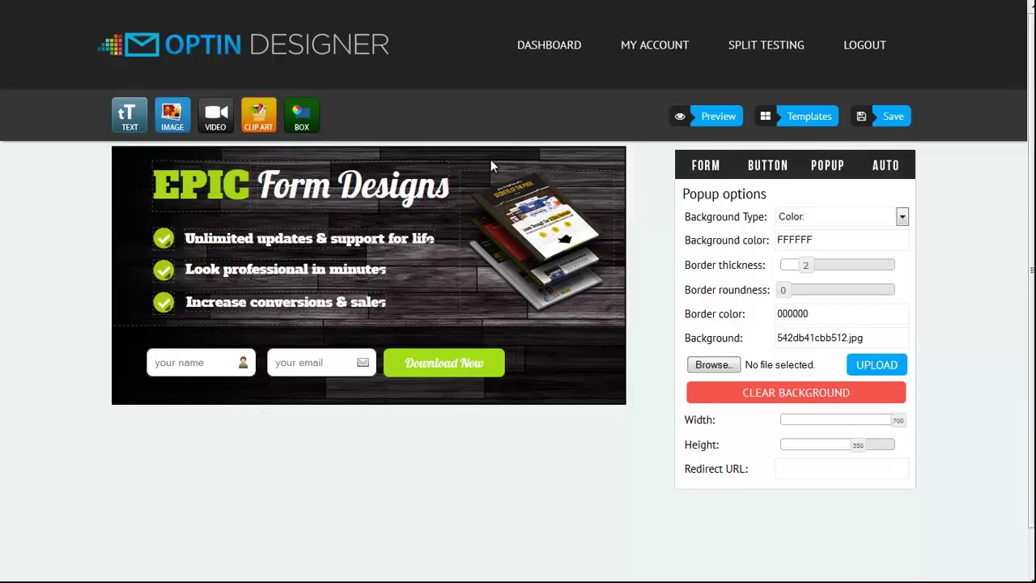
{"action": "left_click", "coordinate": [890, 168]}
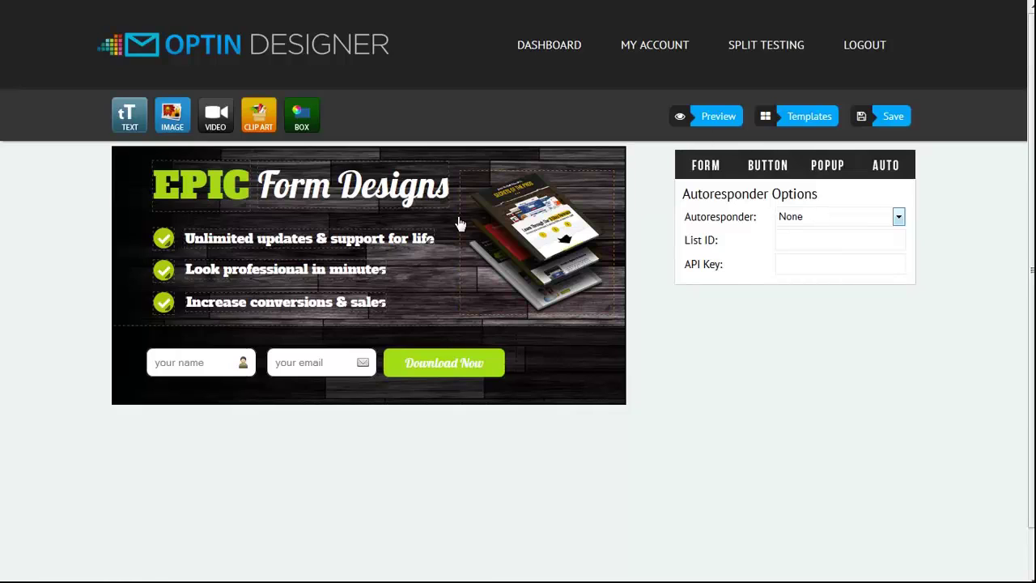
{"action": "left_click", "coordinate": [342, 343]}
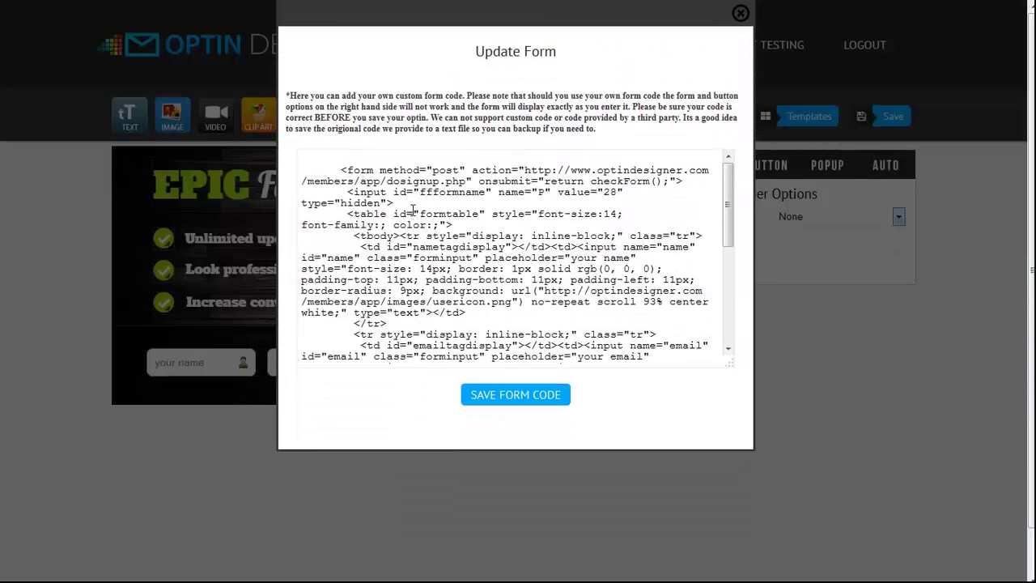
{"action": "left_click_drag", "start_coordinate": [453, 224], "coordinate": [492, 213]}
{"action": "key", "text": "Right"}
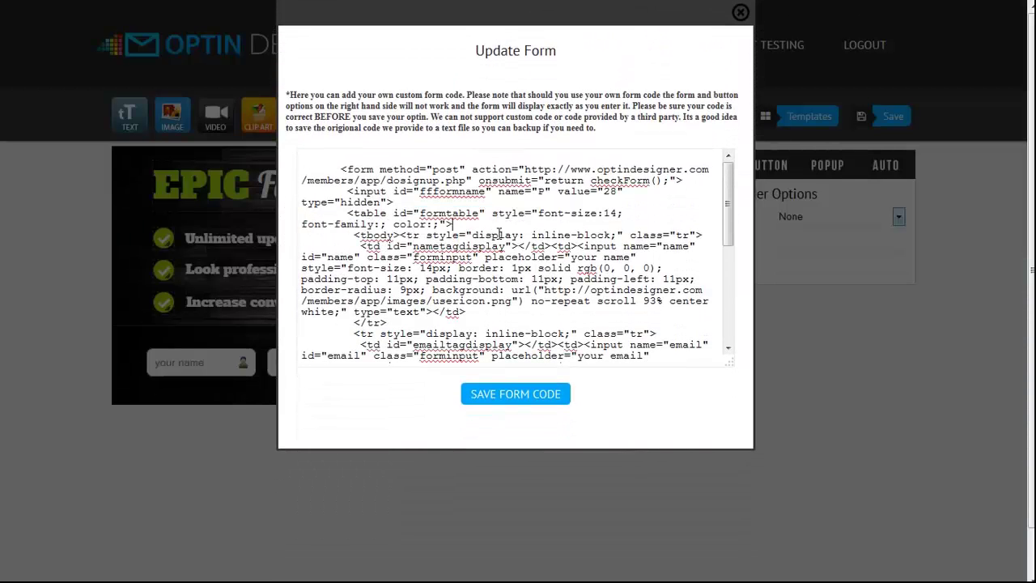
{"action": "left_click", "coordinate": [741, 14]}
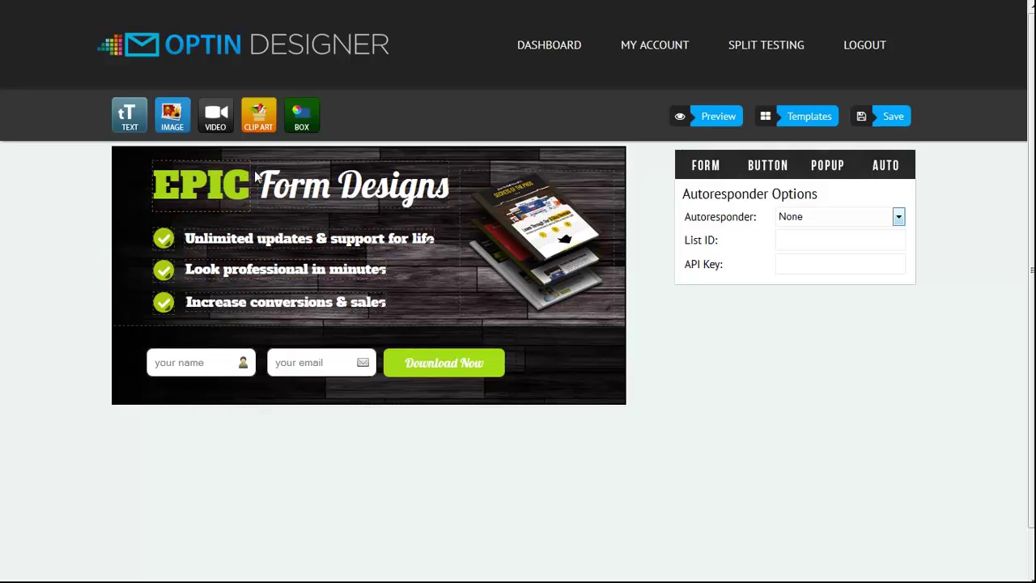
- Save the EPIC optin, close its full-page preview, and return to the campaigns dashboard
{"action": "left_click", "coordinate": [890, 118]}
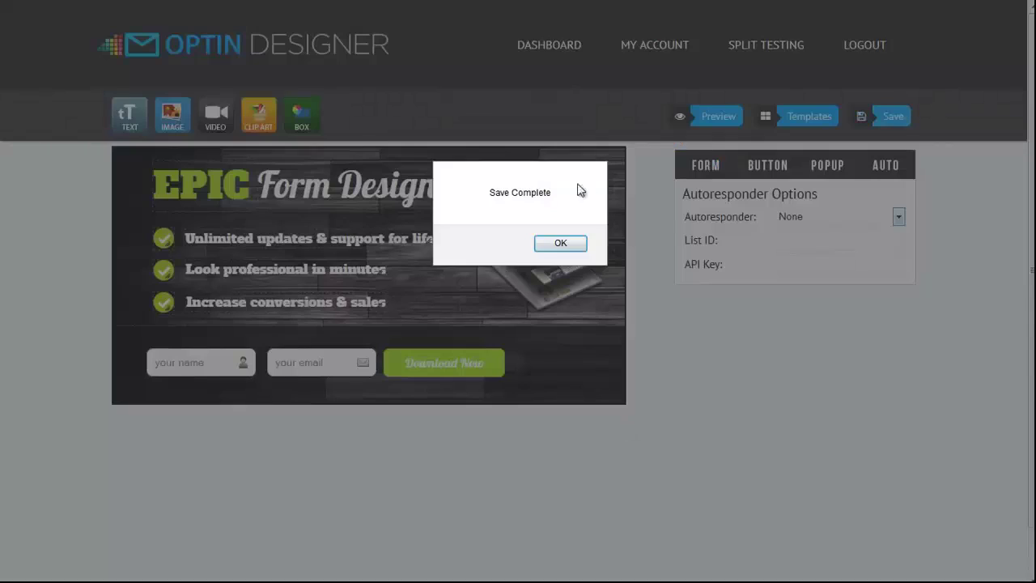
{"action": "left_click", "coordinate": [574, 243]}
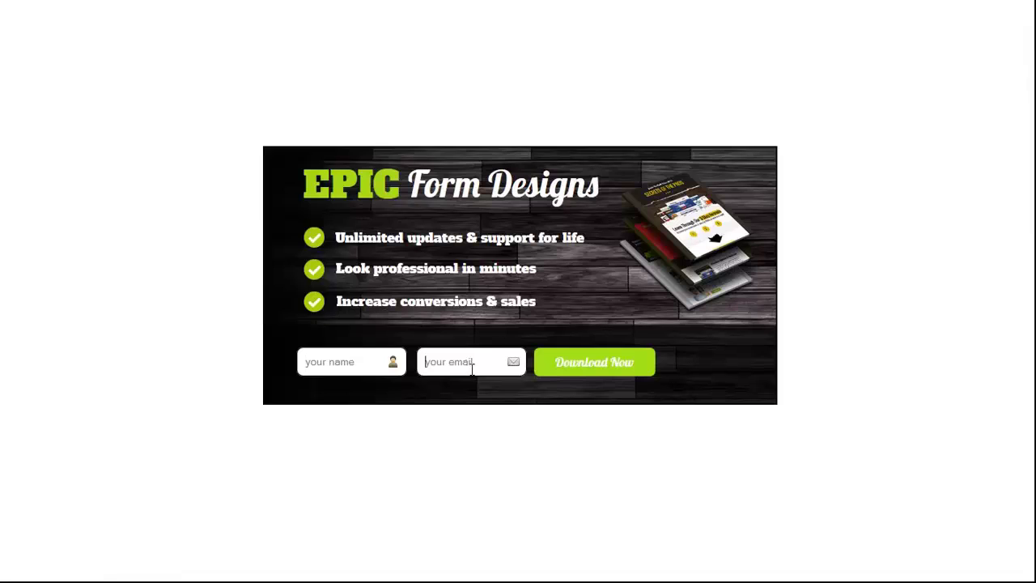
{"action": "key", "text": "Escape"}
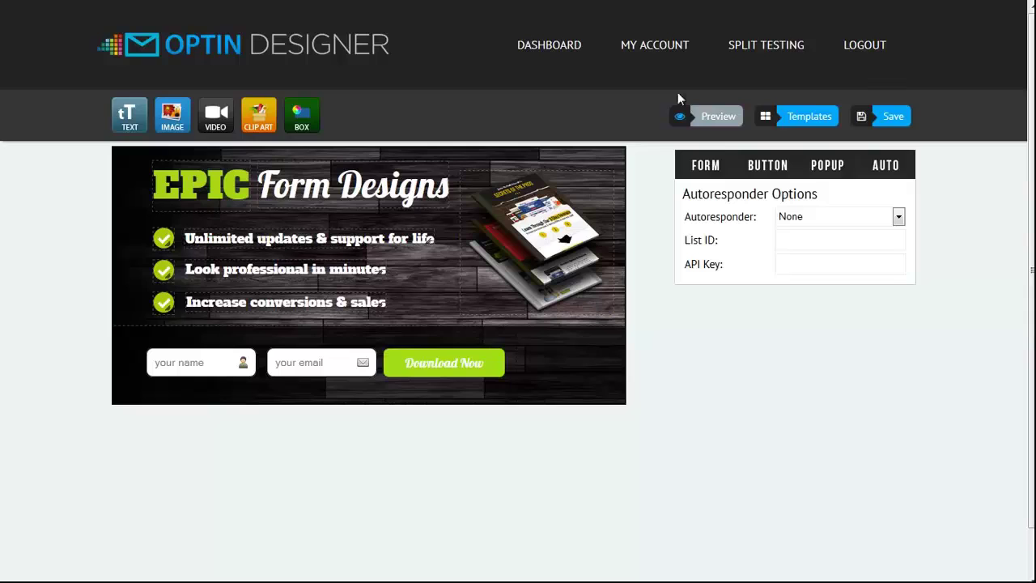
{"action": "left_click", "coordinate": [526, 51]}
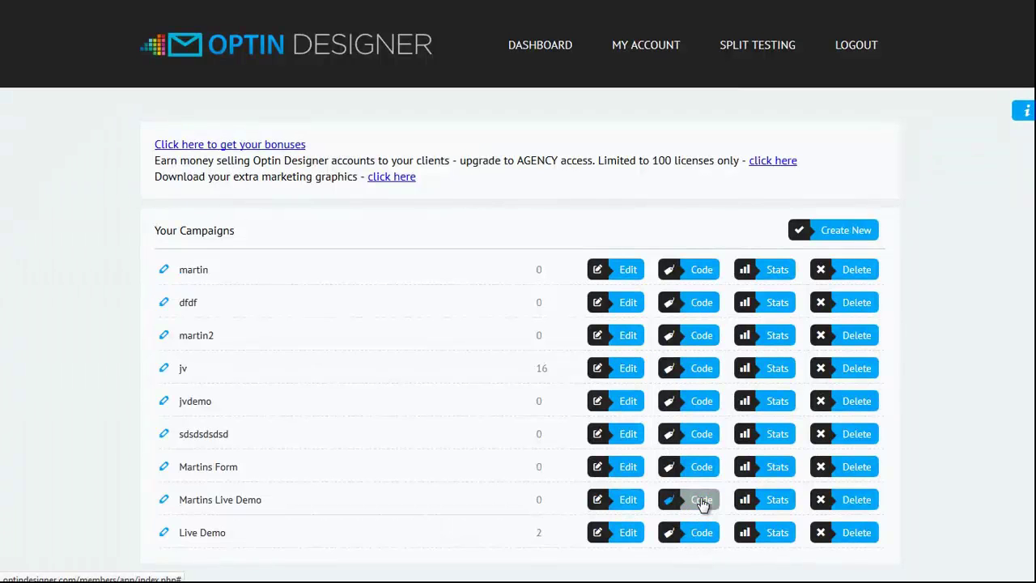
{"action": "left_click", "coordinate": [779, 501]}
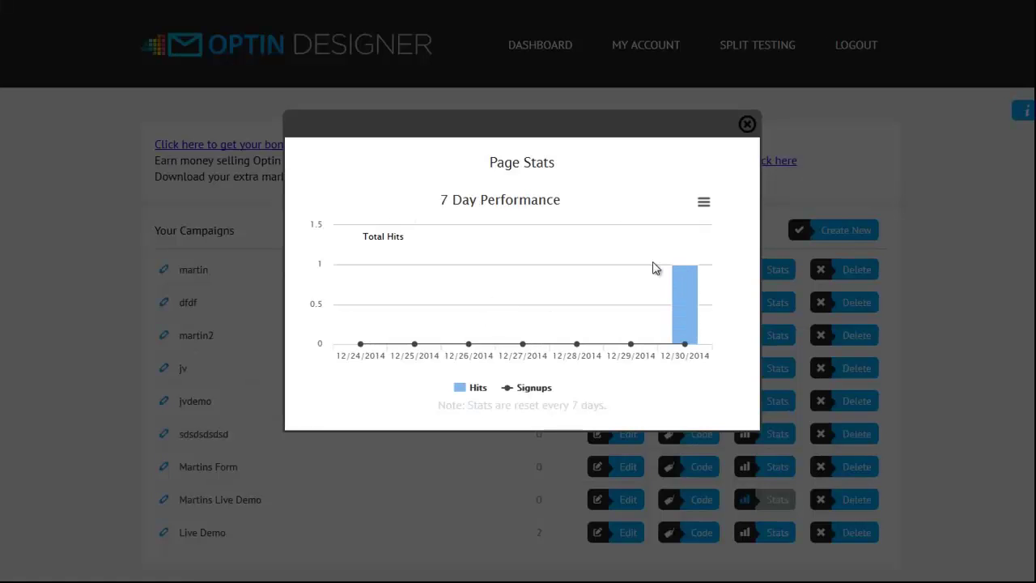
{"action": "mouse_move", "coordinate": [675, 301]}
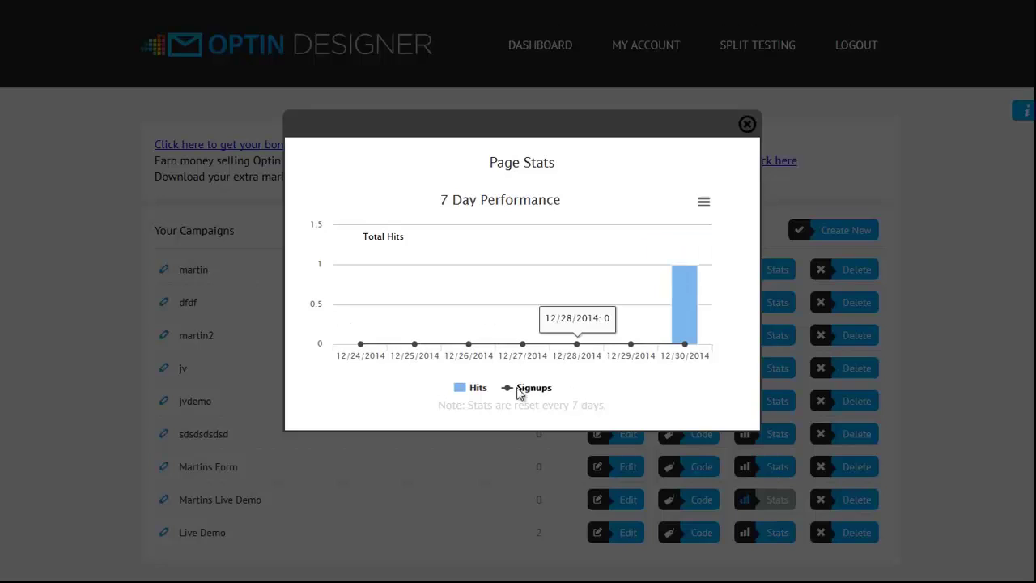
{"action": "left_click", "coordinate": [702, 204]}
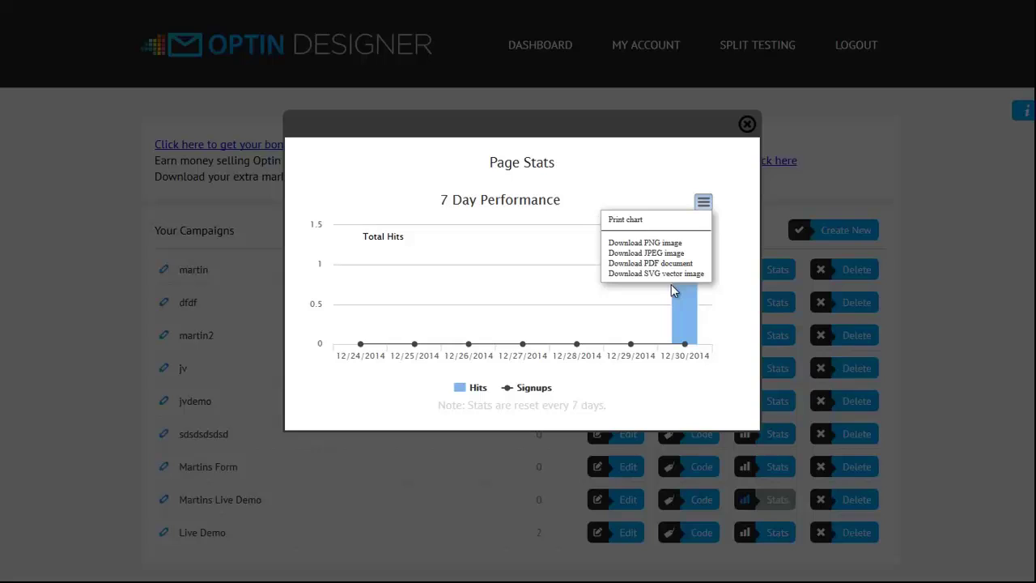
{"action": "left_click", "coordinate": [746, 126]}
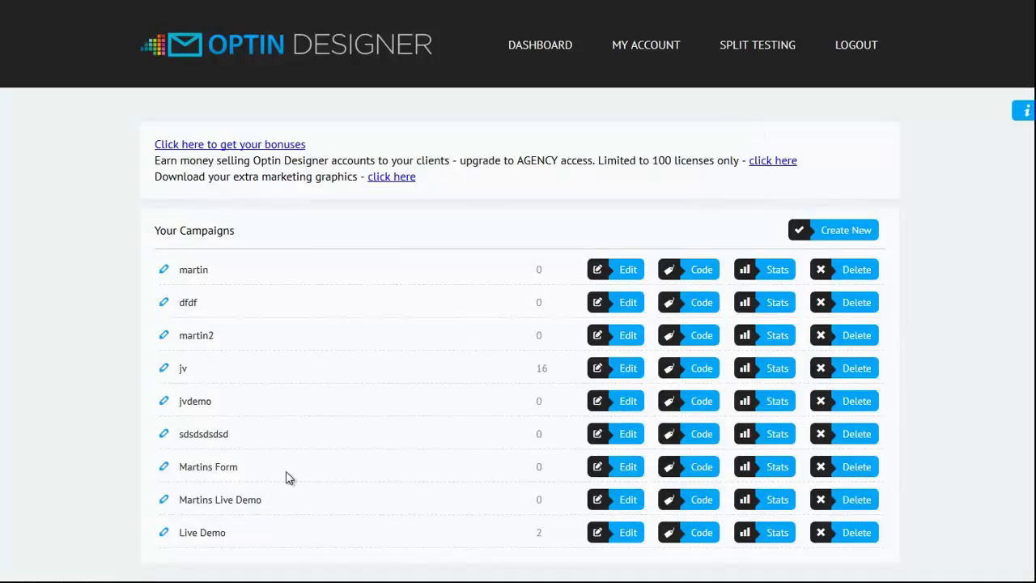
- Open the Code dialog on the live demo campaign row to show its embed-code options
{"action": "left_click", "coordinate": [692, 500]}
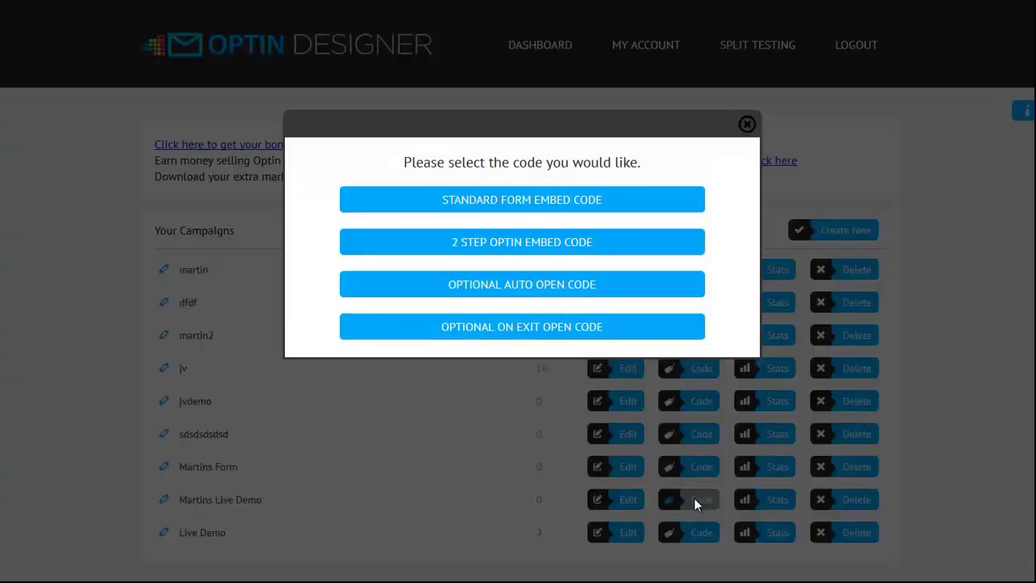